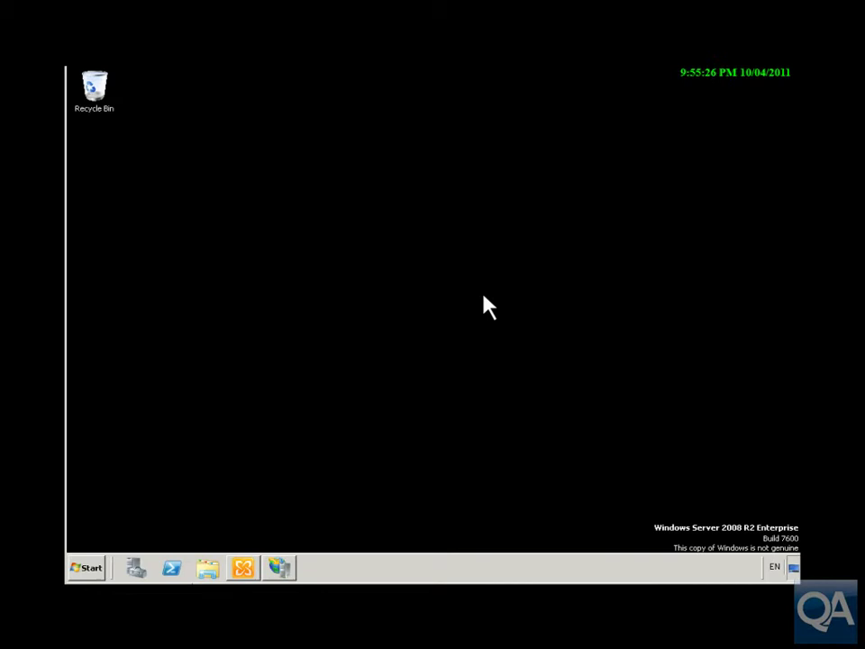
Step: Turn off Require SSL for Microsoft-Server-ActiveSync under Default Web Site in IIS Manager and apply it
{"action": "left_click", "coordinate": [280, 567]}
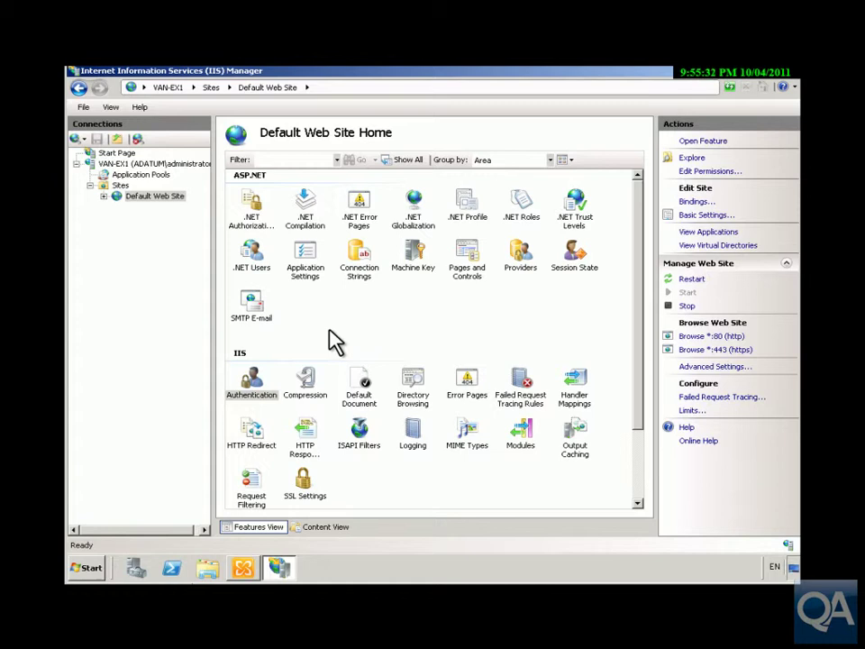
{"action": "left_click", "coordinate": [104, 196]}
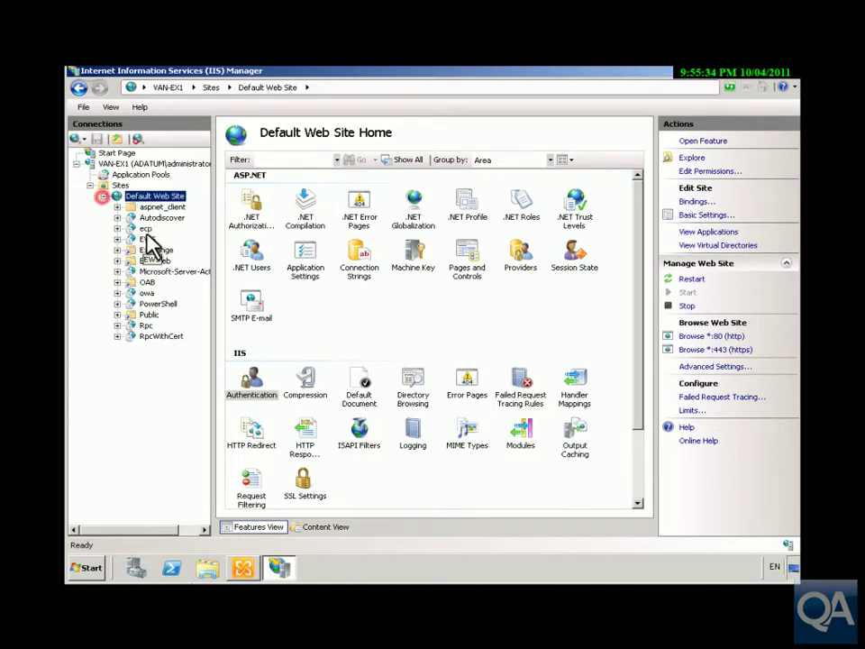
{"action": "left_click", "coordinate": [157, 272]}
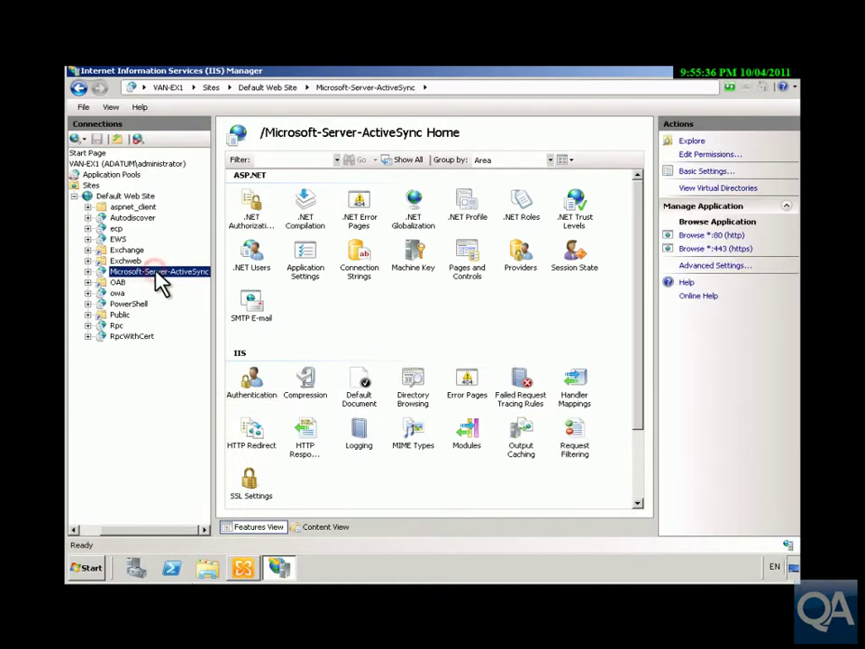
{"action": "double_click", "coordinate": [248, 482]}
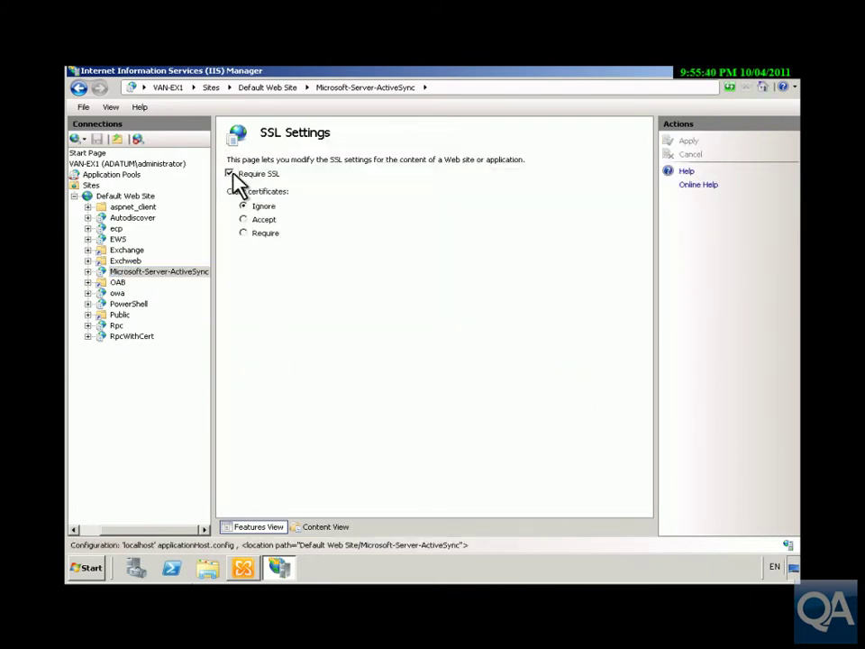
{"action": "left_click", "coordinate": [230, 174]}
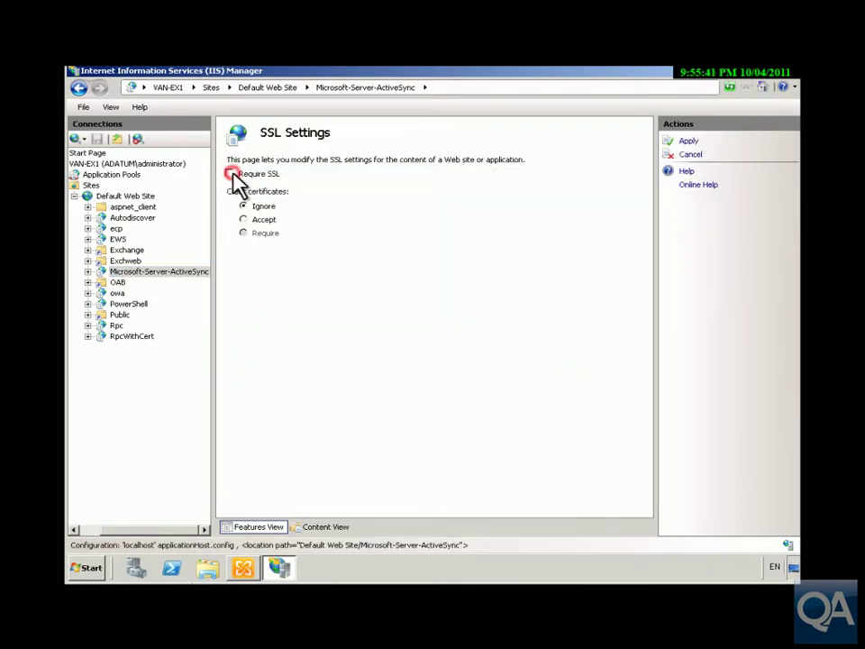
{"action": "left_click", "coordinate": [691, 142]}
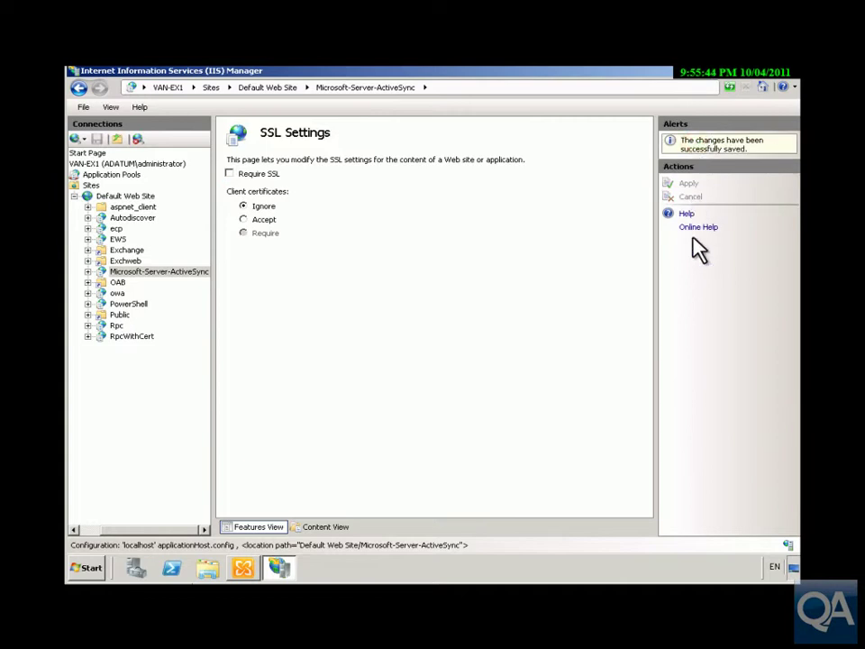
{"action": "left_click", "coordinate": [792, 77]}
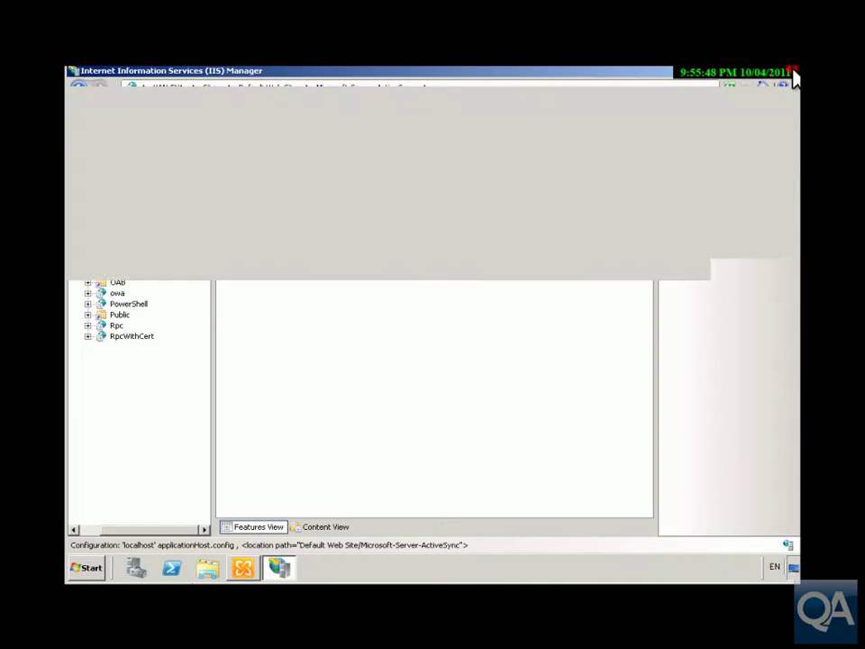
Step: Show the Exchange ActiveSync tab under Client Access in Exchange Management Console
{"action": "left_click", "coordinate": [249, 566]}
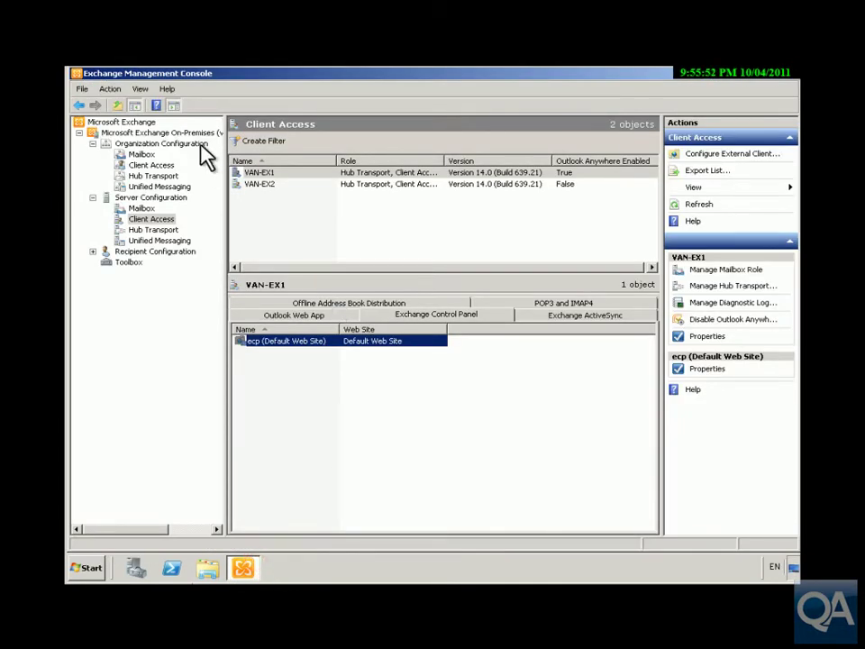
{"action": "left_click", "coordinate": [570, 315]}
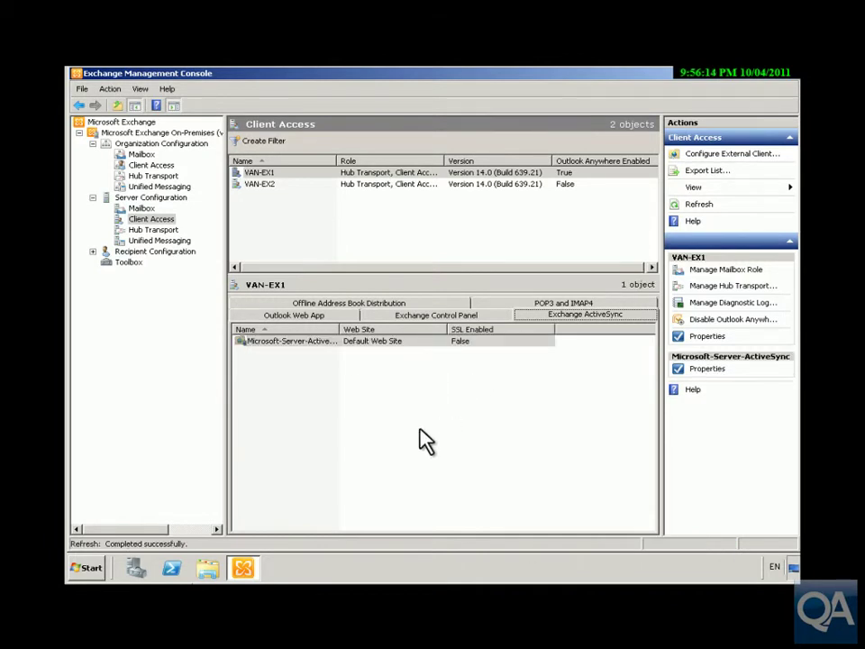
Step: Inspect Microsoft-Server-ActiveSync properties' Authentication and Remote File Servers tabs, then close with OK
{"action": "right_click", "coordinate": [392, 345]}
{"action": "left_click", "coordinate": [412, 347]}
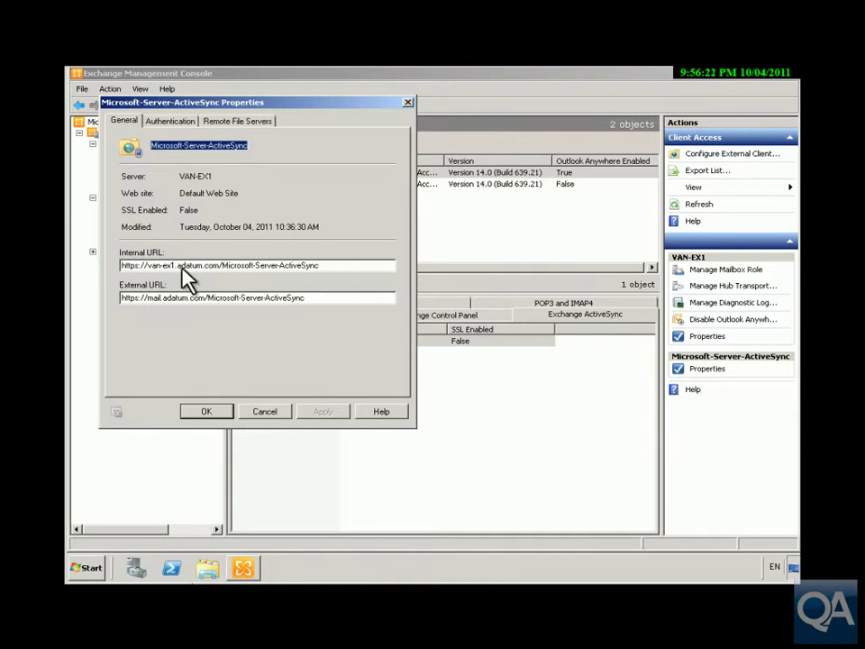
{"action": "left_click", "coordinate": [163, 122]}
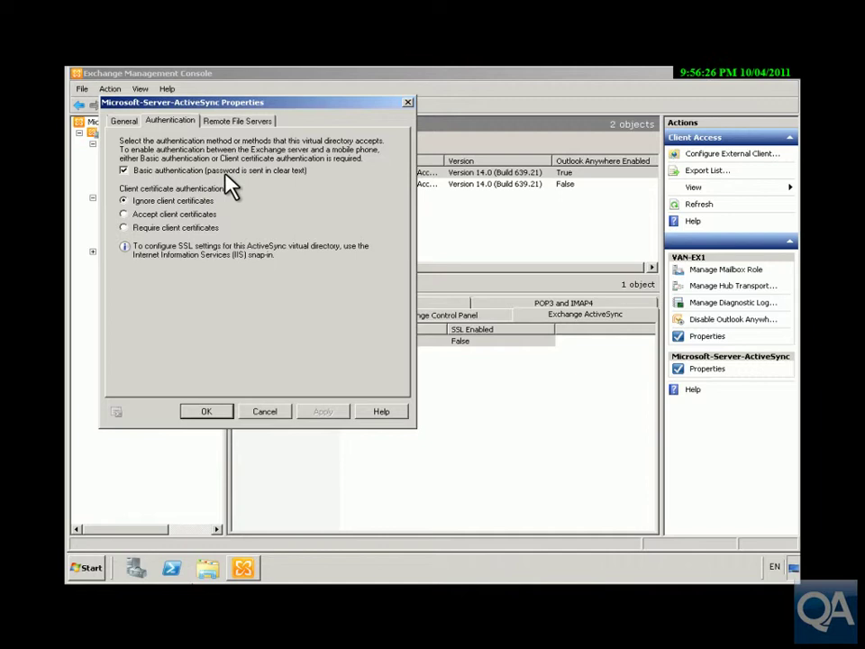
{"action": "left_click", "coordinate": [244, 124]}
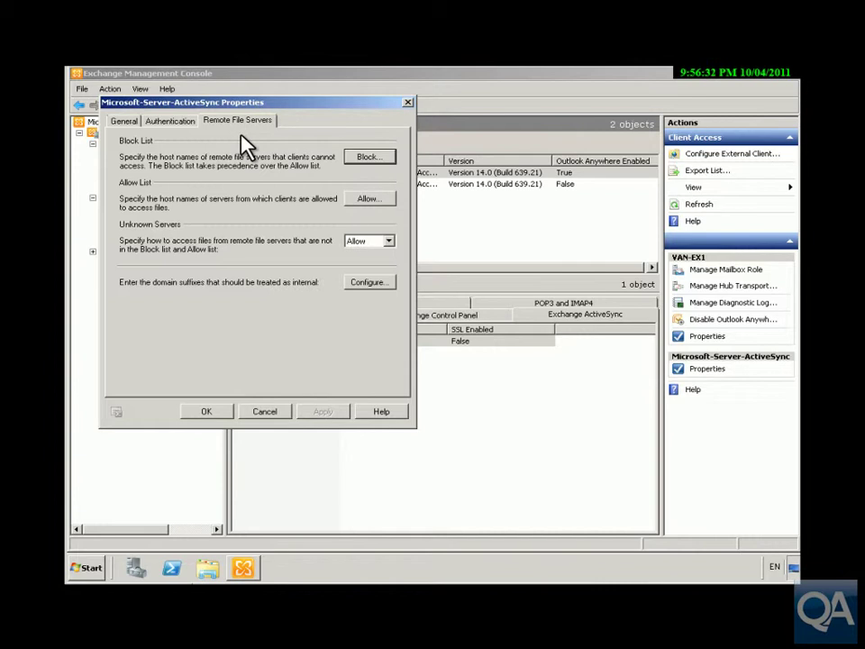
{"action": "left_click", "coordinate": [229, 416]}
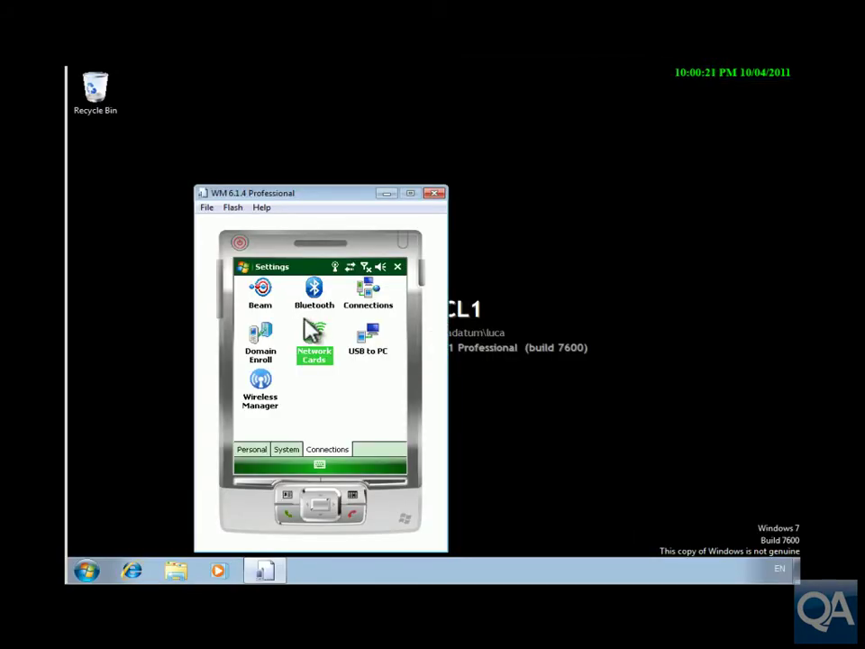
Step: Launch ActiveSync from Start > Programs and begin Exchange Server sync setup
{"action": "left_click", "coordinate": [244, 266]}
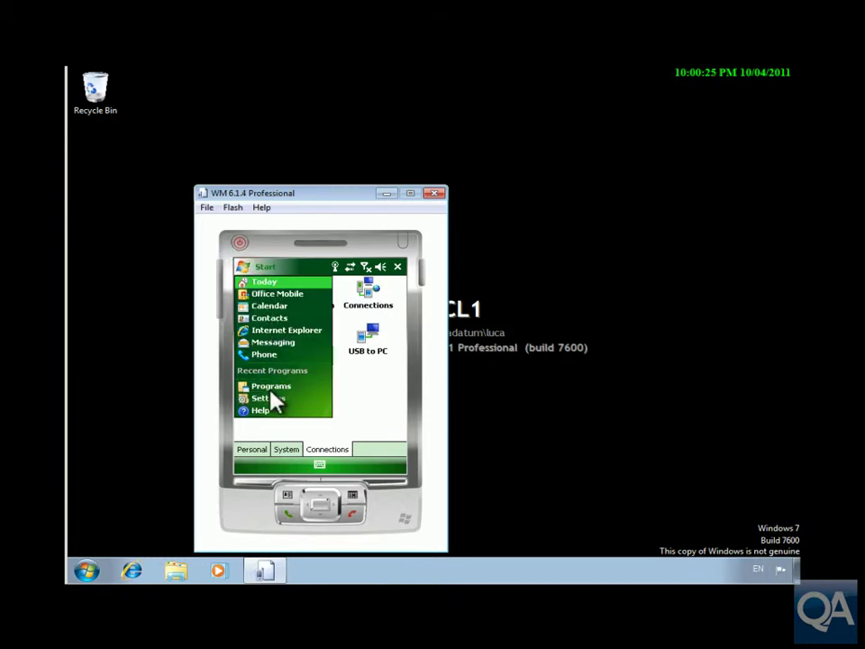
{"action": "left_click", "coordinate": [271, 384]}
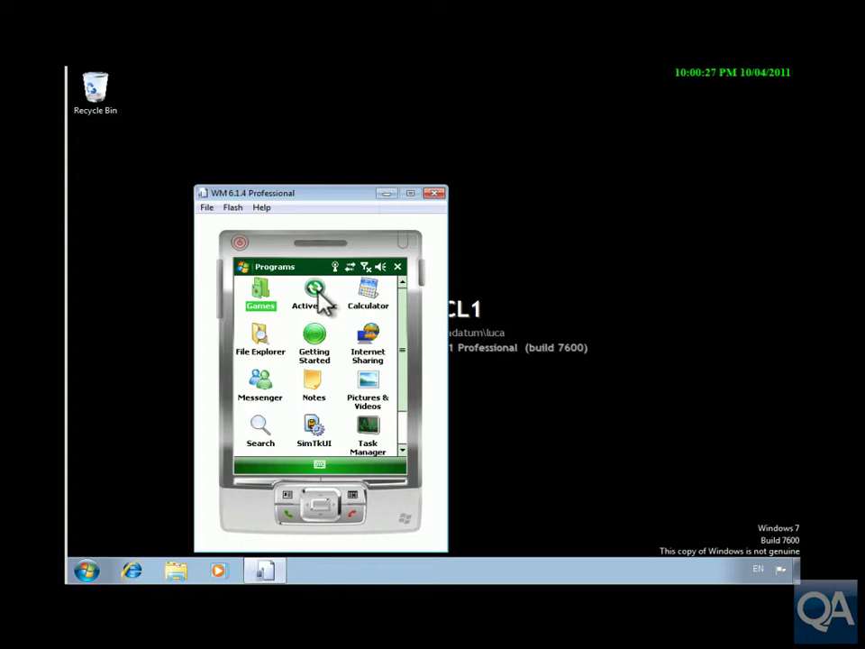
{"action": "left_click", "coordinate": [315, 291]}
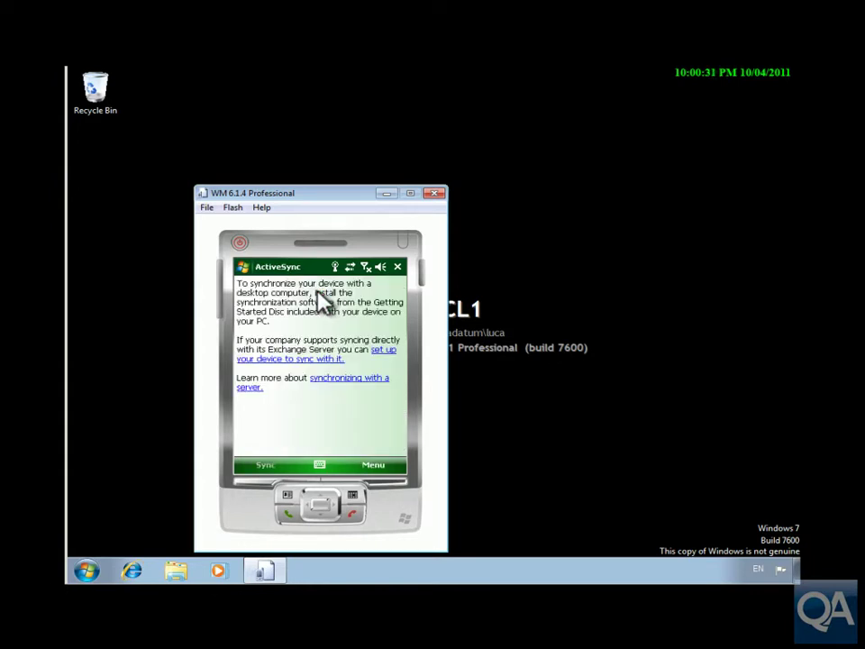
{"action": "left_click", "coordinate": [384, 353]}
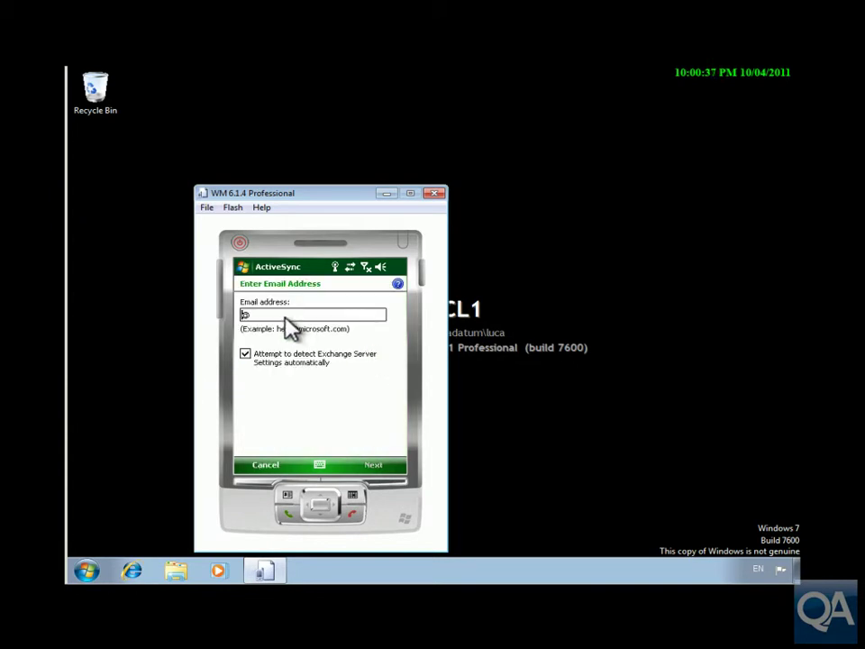
Step: Enter the user's adatum.com e-mail address, leaving automatic server detection checked
{"action": "type", "text": "ScottMacDonald@"}
{"action": "left_click", "coordinate": [336, 314]}
{"action": "type", "text": "@adatum."}
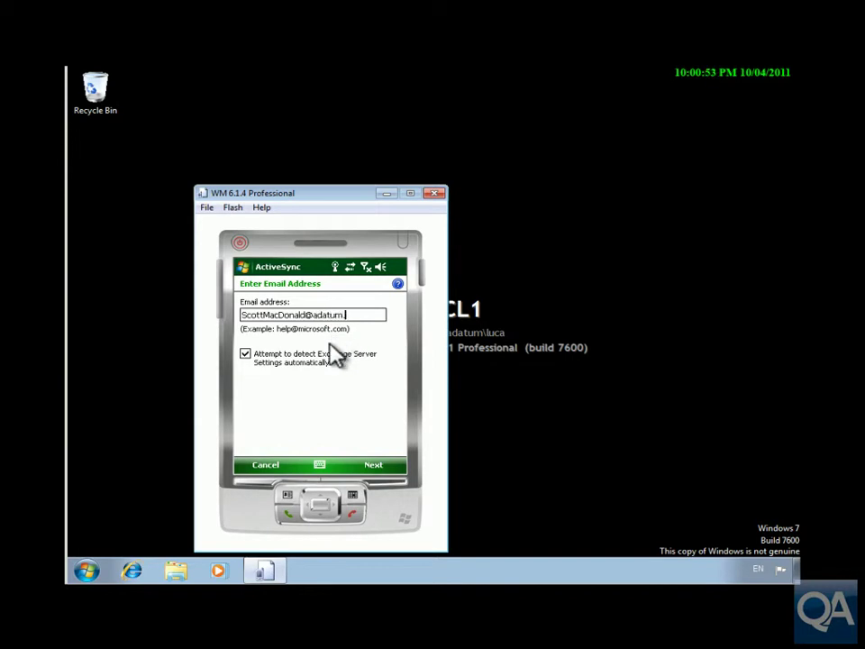
{"action": "type", "text": "com"}
Step: Enter the account password and domain Adatum, then submit the user details
{"action": "left_click", "coordinate": [369, 467]}
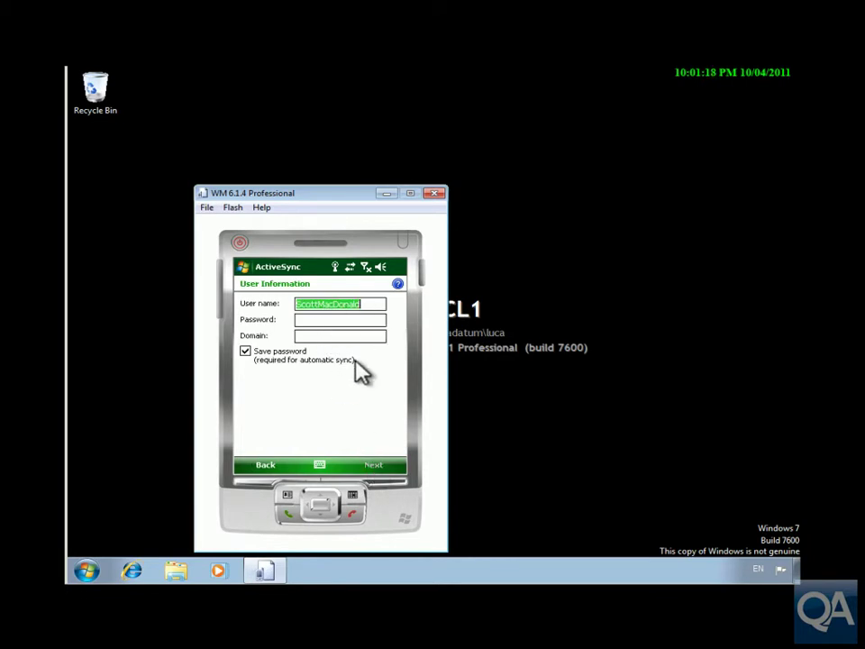
{"action": "left_click", "coordinate": [333, 321]}
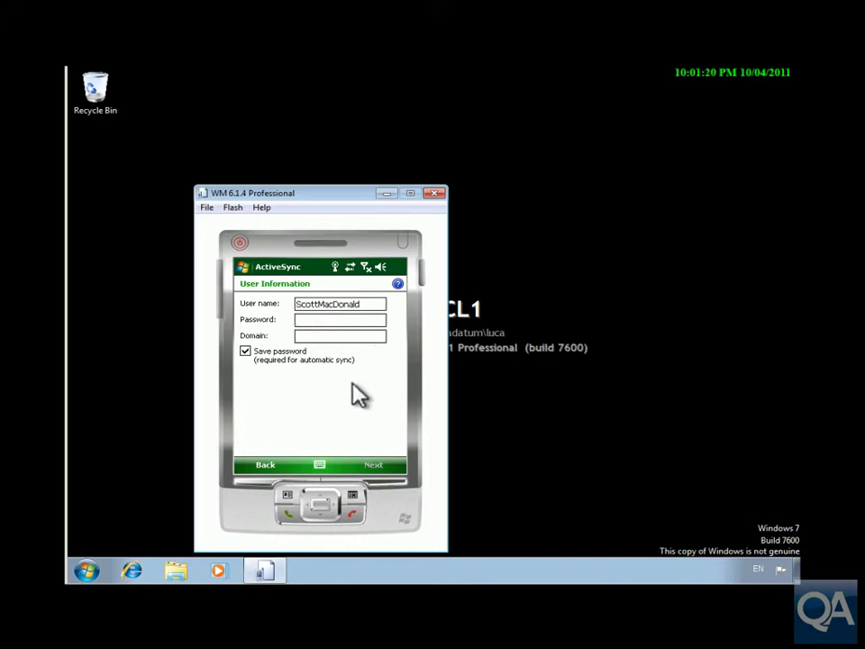
{"action": "type", "text": "********"}
{"action": "key", "text": "Tab"}
{"action": "type", "text": "Adatum"}
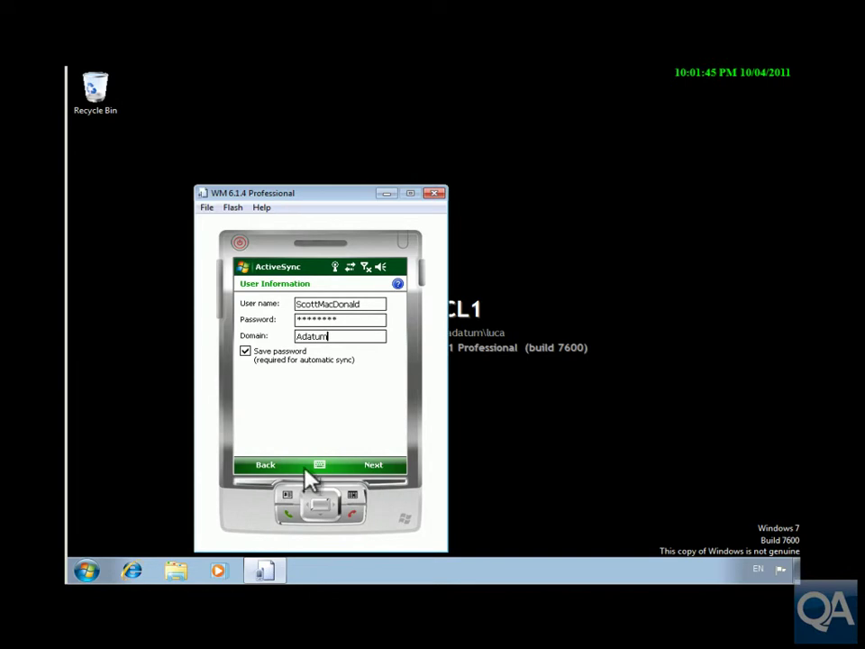
{"action": "left_click", "coordinate": [376, 469]}
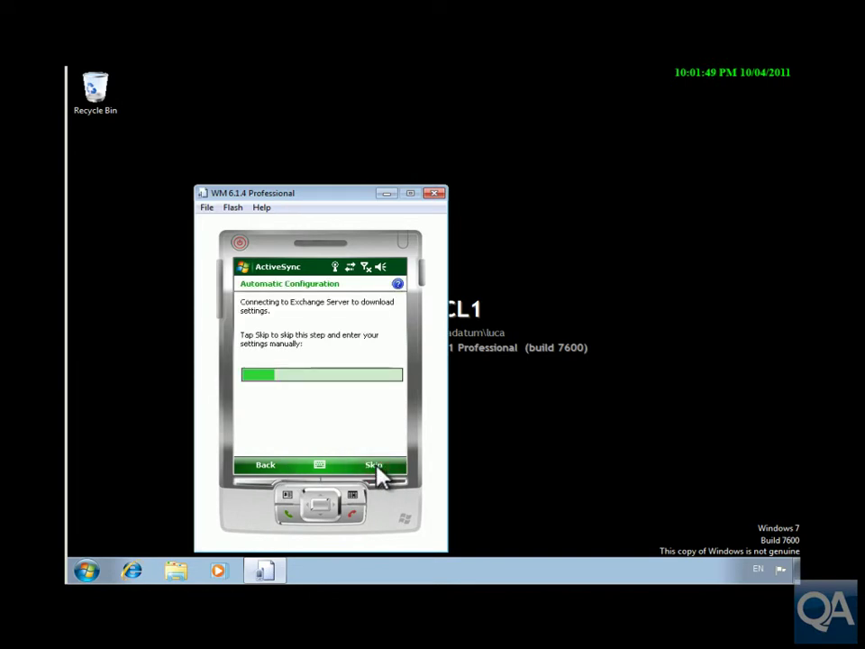
Step: Skip auto-configuration and set server VAN-EX1.adatum.com with SSL unchecked, accepting the warning
{"action": "left_click", "coordinate": [377, 467]}
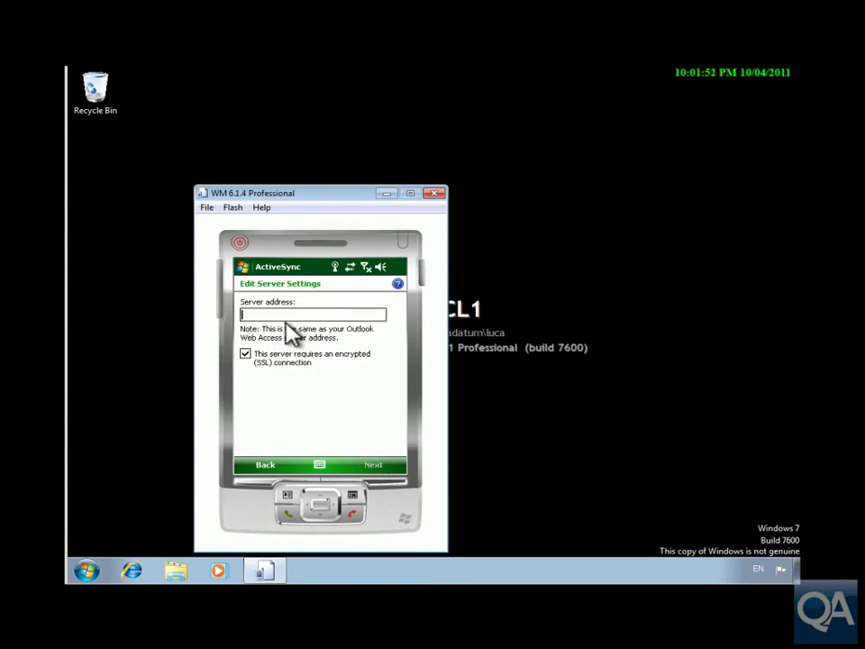
{"action": "type", "text": "VAN-EX1.adatum.com"}
{"action": "left_click", "coordinate": [245, 354]}
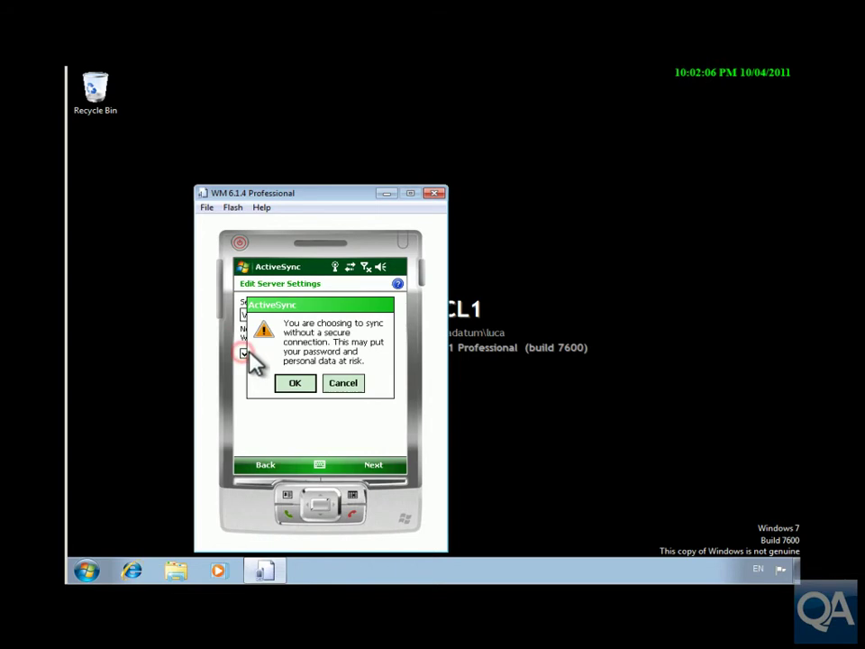
{"action": "left_click", "coordinate": [283, 378]}
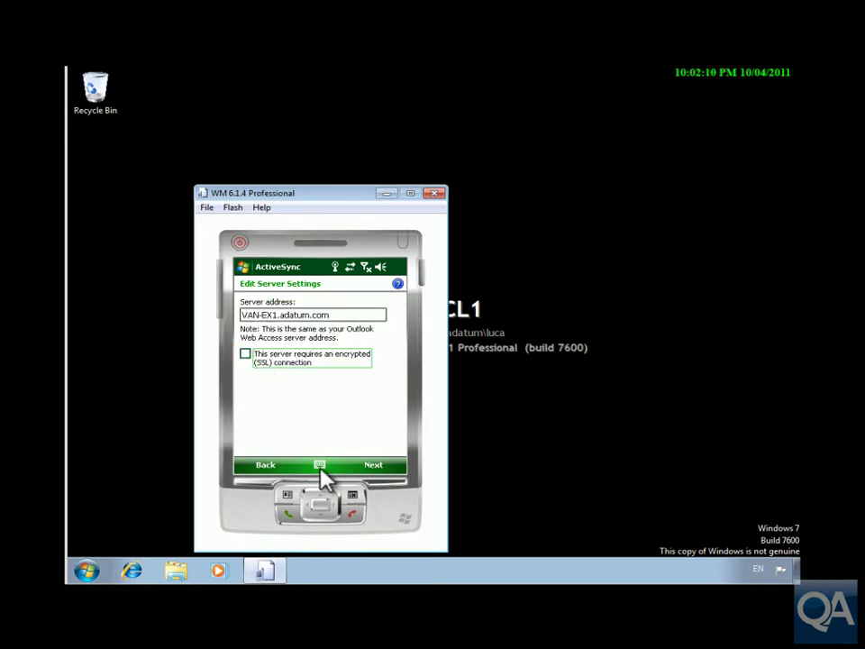
{"action": "left_click", "coordinate": [372, 470]}
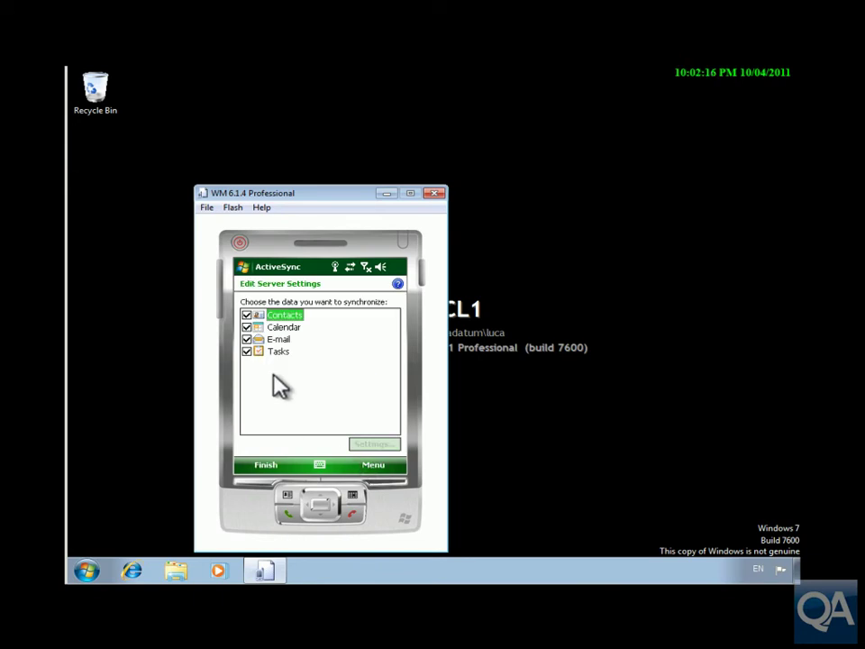
Step: Set Calendar sync options to synchronize All past appointments
{"action": "left_click", "coordinate": [281, 328]}
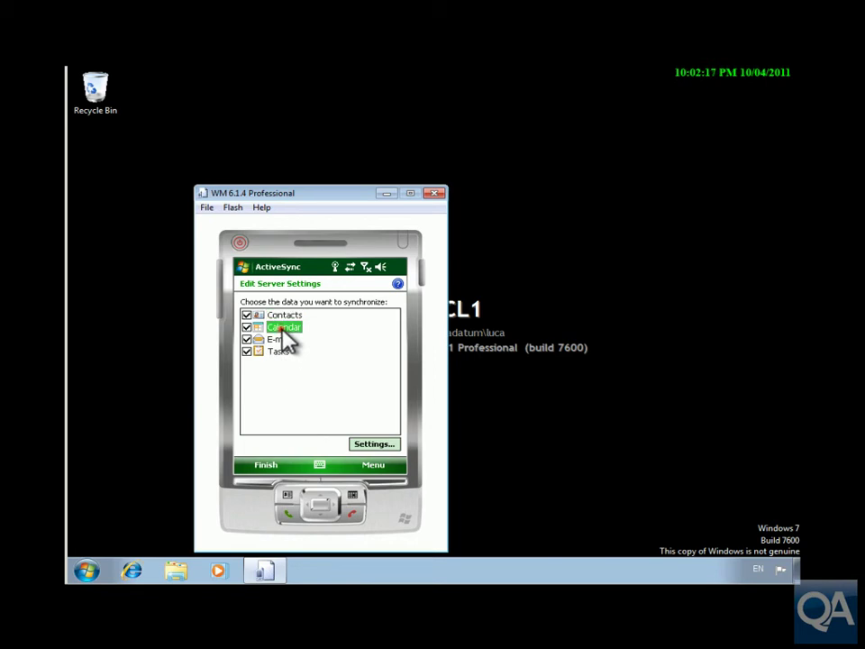
{"action": "left_click", "coordinate": [370, 444]}
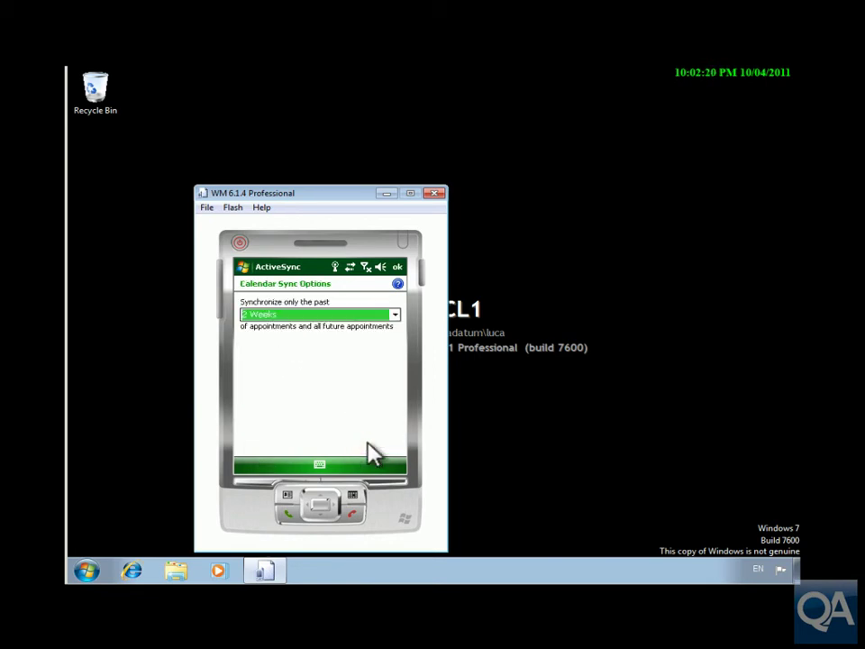
{"action": "left_click", "coordinate": [393, 316]}
{"action": "left_click", "coordinate": [289, 326]}
{"action": "left_click", "coordinate": [396, 267]}
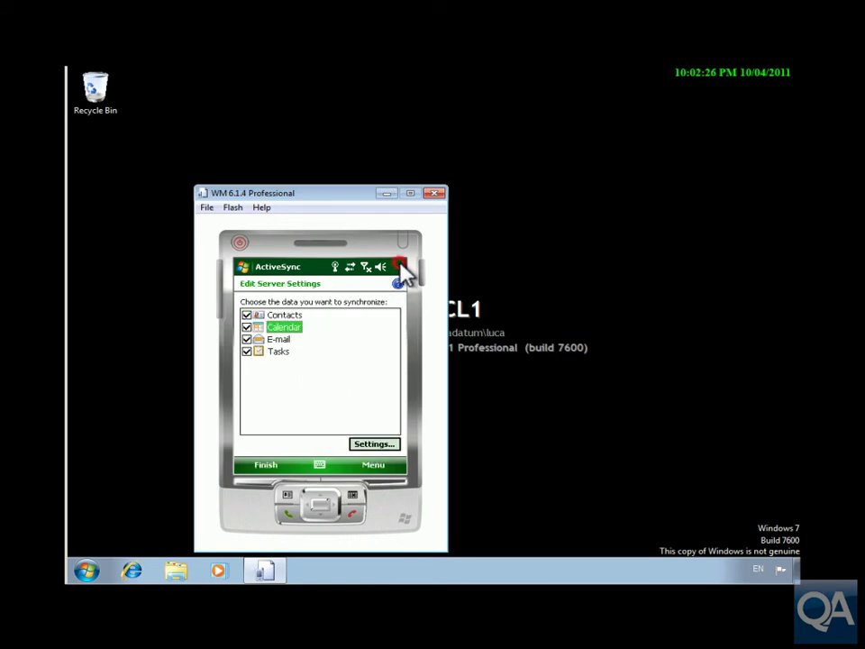
Step: Set E-mail sync options to download All past mail and include file attachments
{"action": "left_click", "coordinate": [280, 340]}
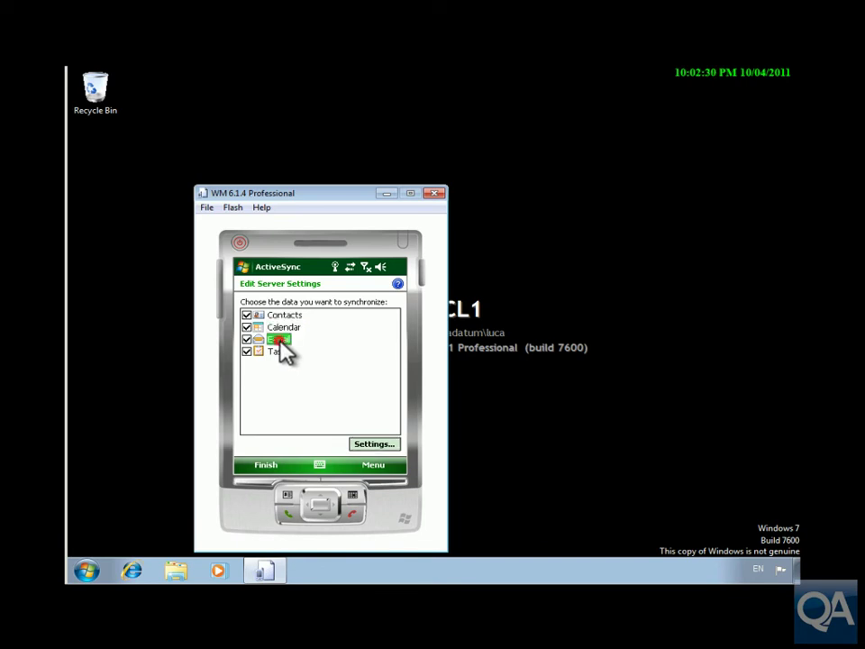
{"action": "left_click", "coordinate": [369, 441]}
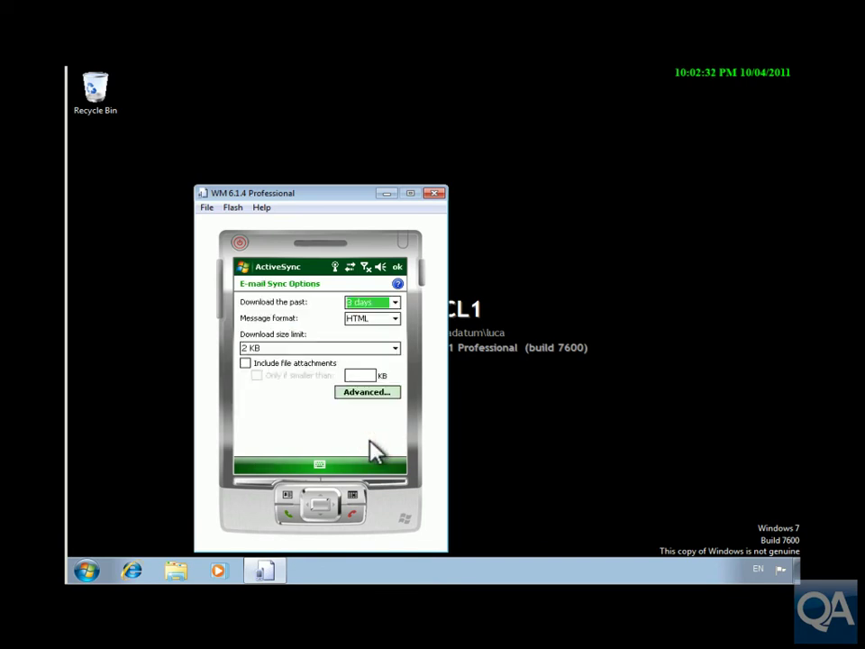
{"action": "left_click", "coordinate": [394, 303]}
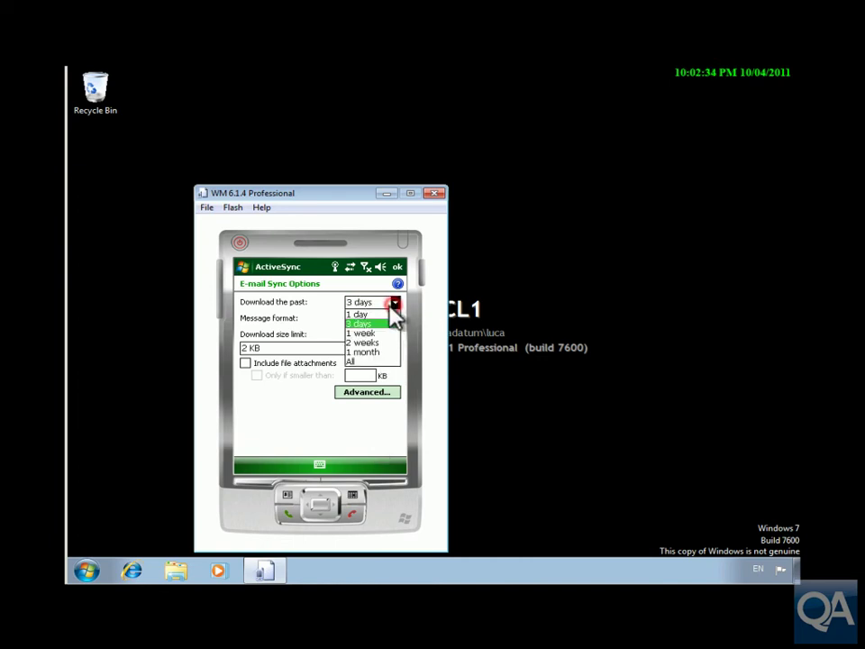
{"action": "left_click", "coordinate": [362, 361]}
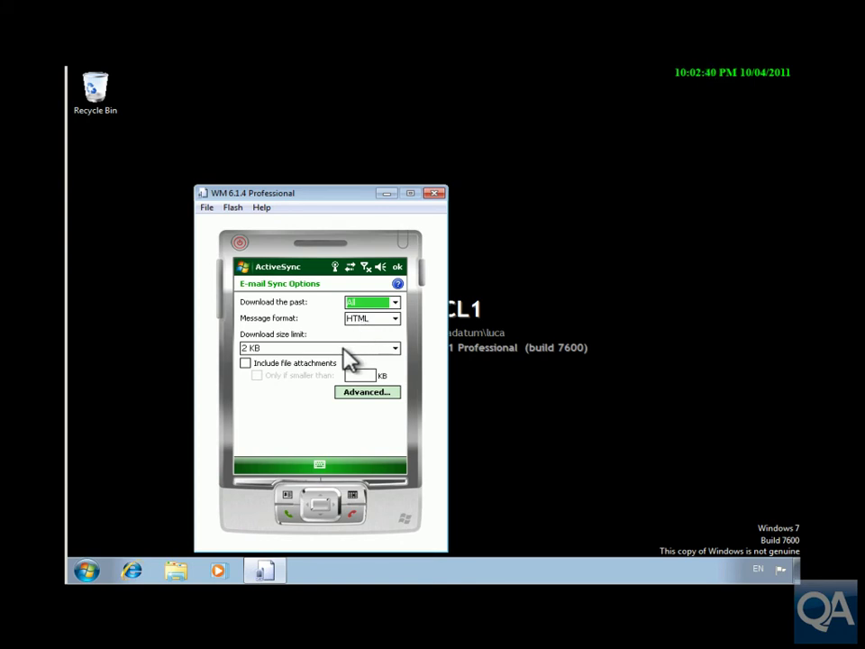
{"action": "left_click", "coordinate": [246, 365]}
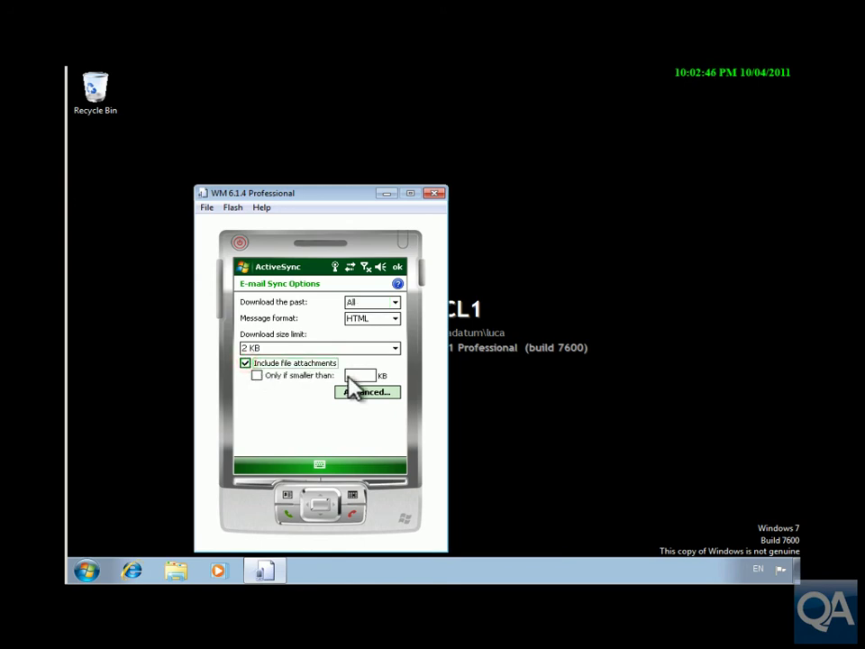
Step: Confirm the e-mail sync options and finish the Exchange ActiveSync setup
{"action": "left_click", "coordinate": [402, 275]}
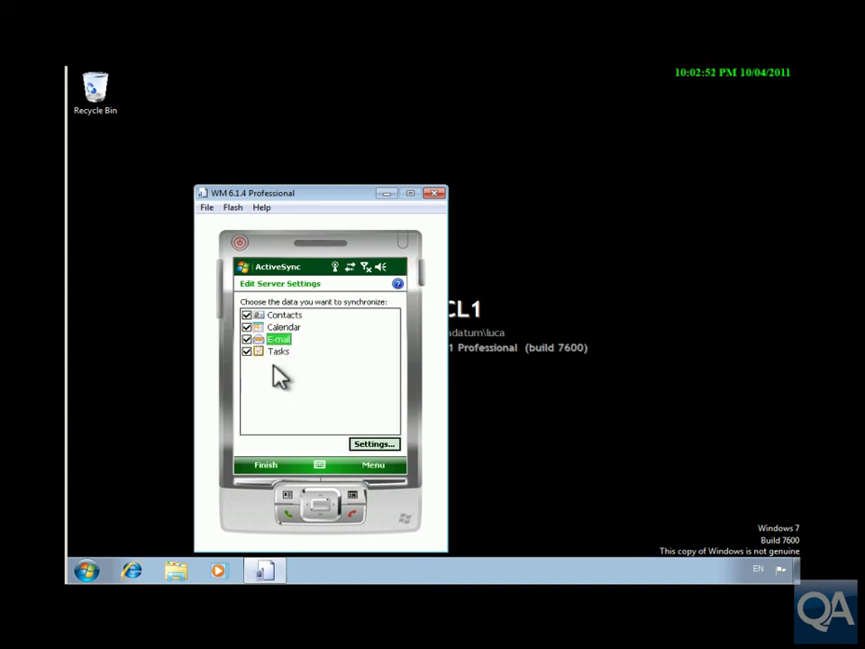
{"action": "left_click", "coordinate": [269, 467]}
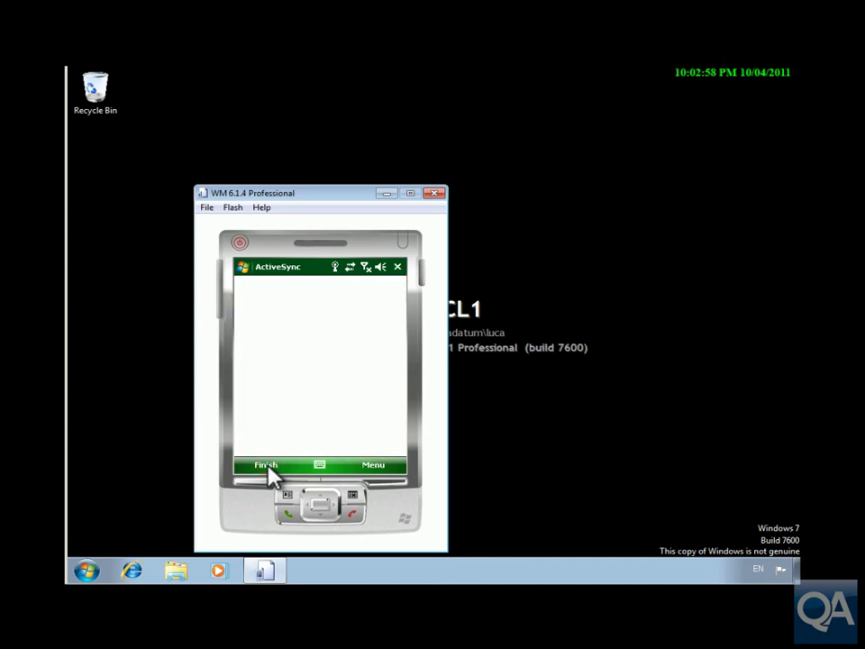